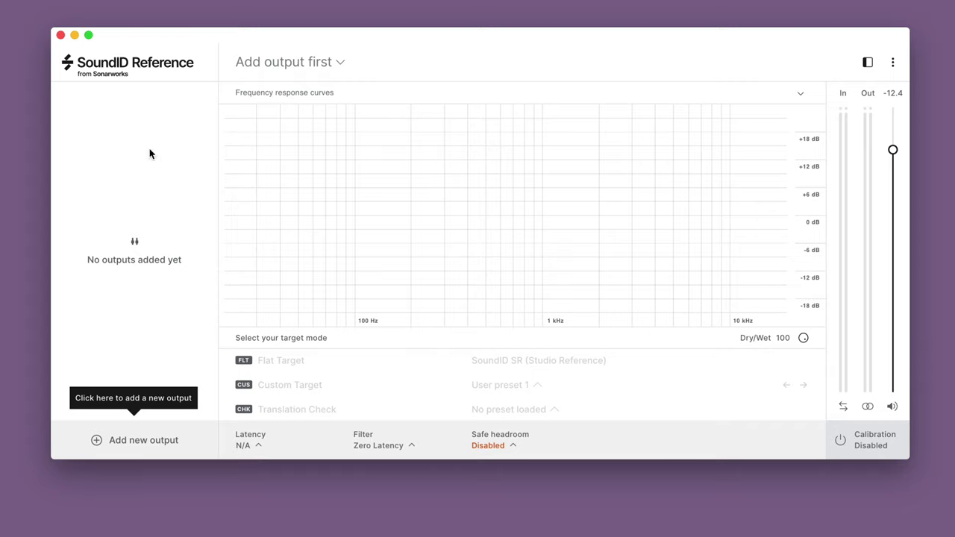
# Add Universal Audio Thunderbolt as a new output, with MON L as left and MON R as right.
pyautogui.click(96, 442)
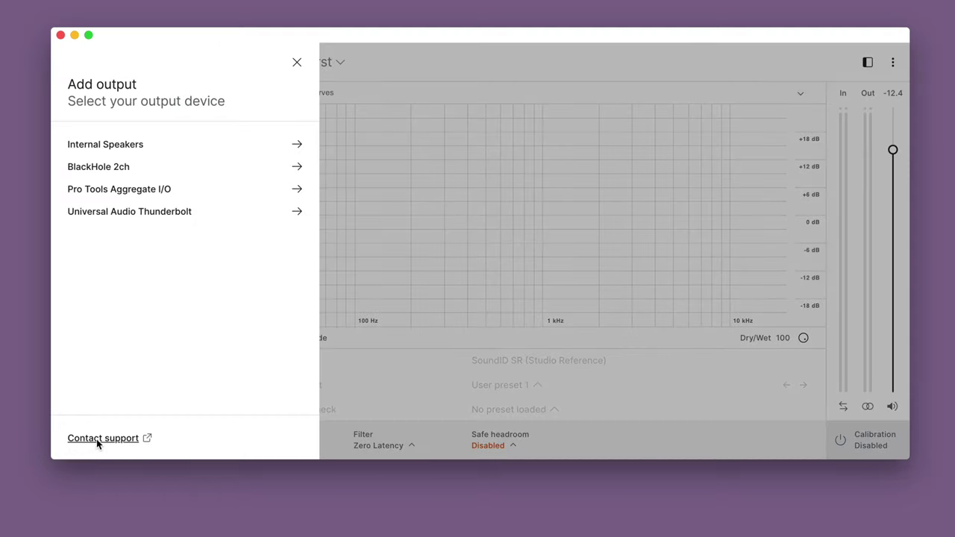
pyautogui.click(129, 213)
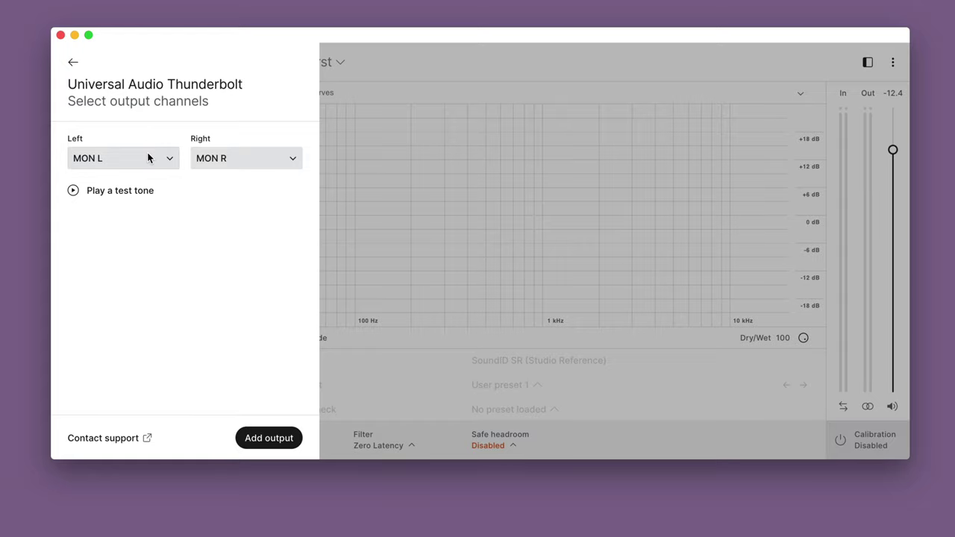
pyautogui.click(168, 157)
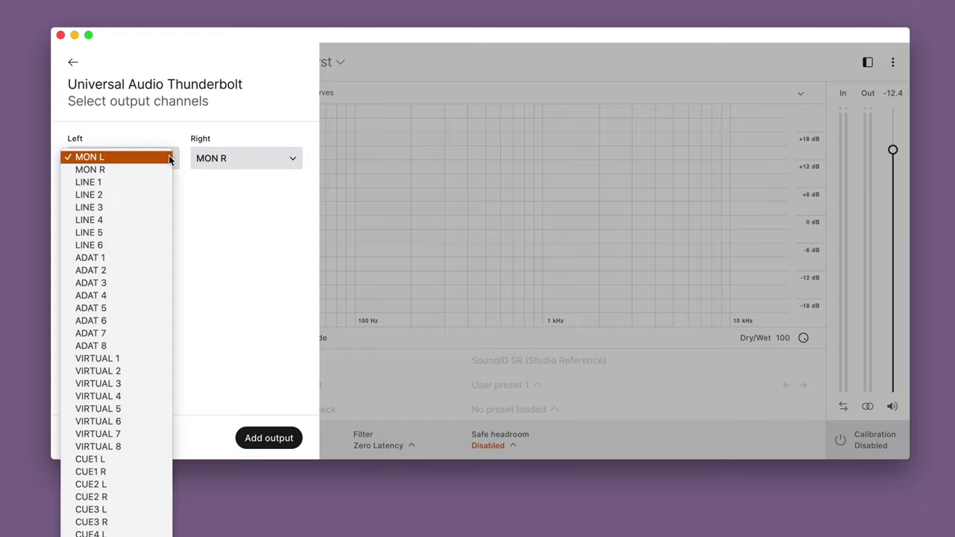
pyautogui.click(257, 256)
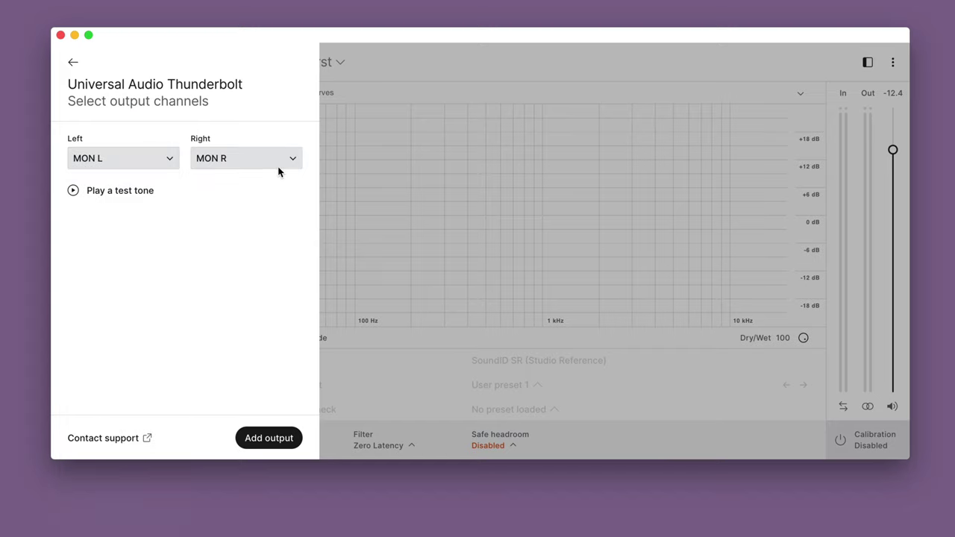
pyautogui.click(294, 158)
pyautogui.click(124, 240)
pyautogui.click(277, 439)
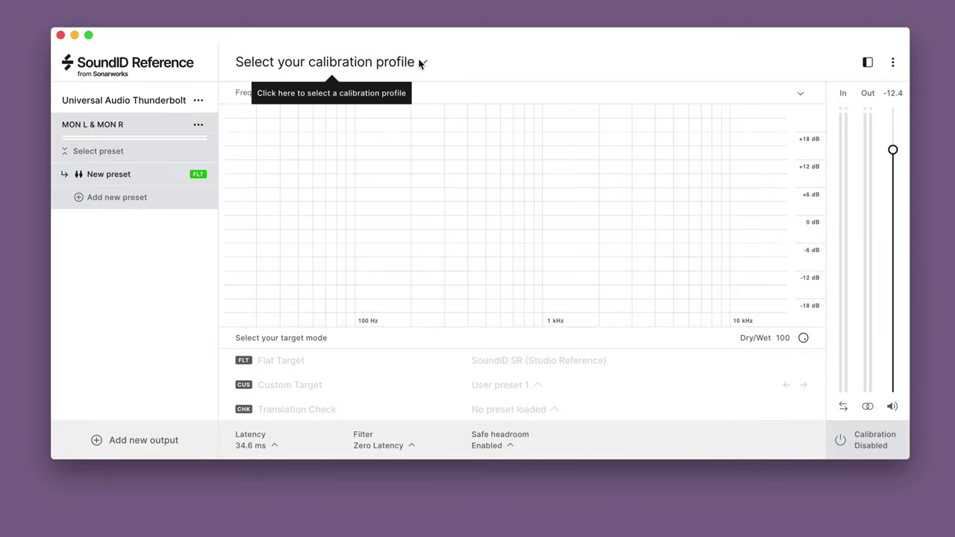
# Open the EVE SC207 [Nov 6, 2019] (Reference 4) profile from Sonarworks Projects, then dismiss the congratulations message.
pyautogui.click(419, 63)
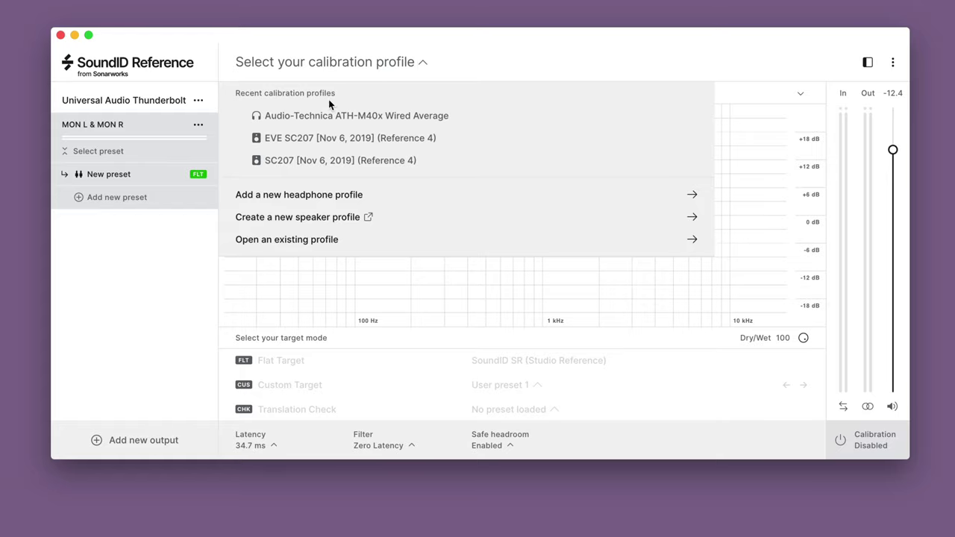
pyautogui.click(292, 240)
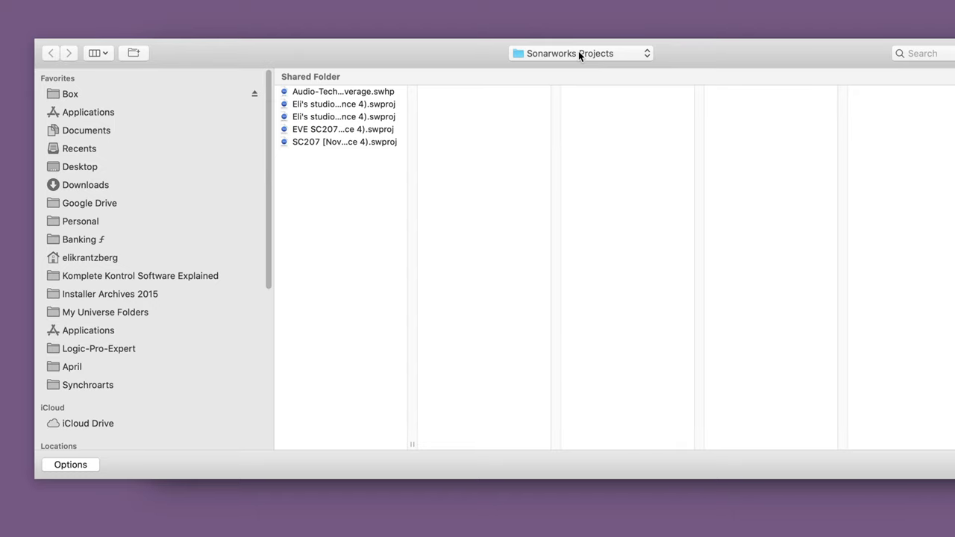
pyautogui.click(578, 53)
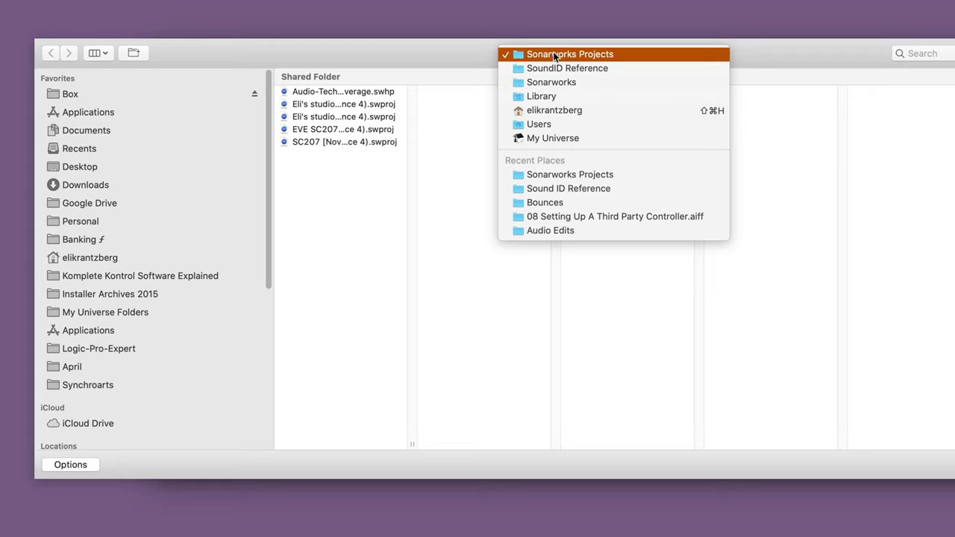
pyautogui.click(461, 52)
pyautogui.moveTo(411, 442); pyautogui.dragTo(509, 430)
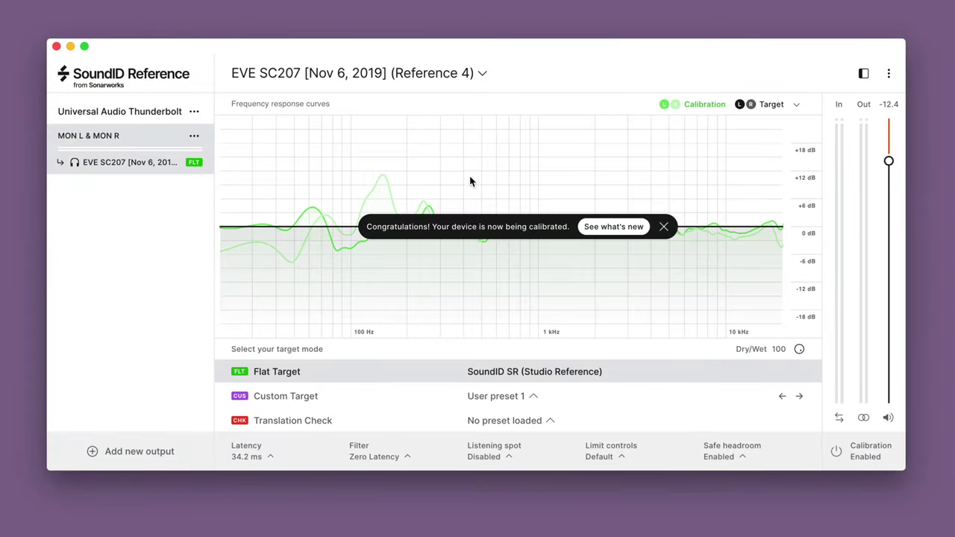
pyautogui.click(663, 226)
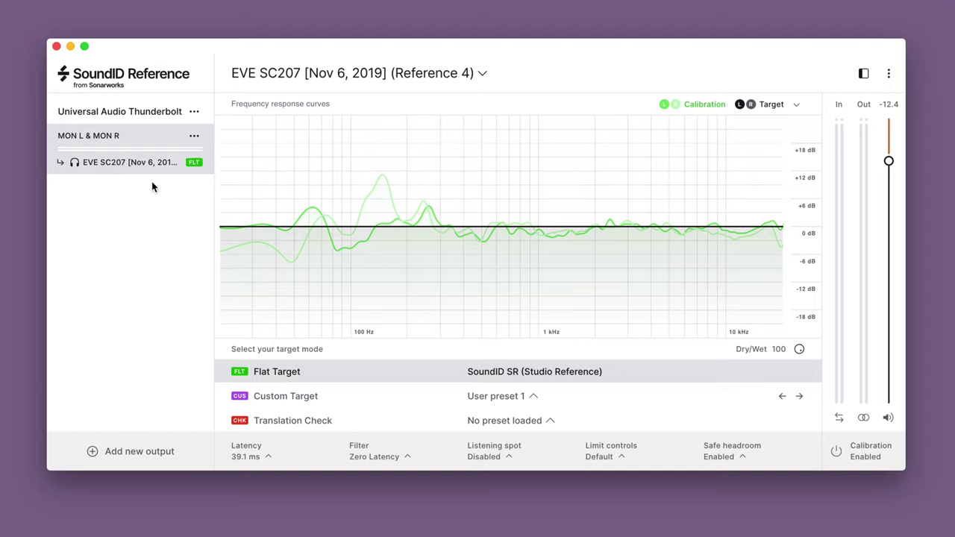
# Create a second preset with a new headphone profile: search 'audio', then choose Audio-Technica ATH-M30x.
pyautogui.click(103, 161)
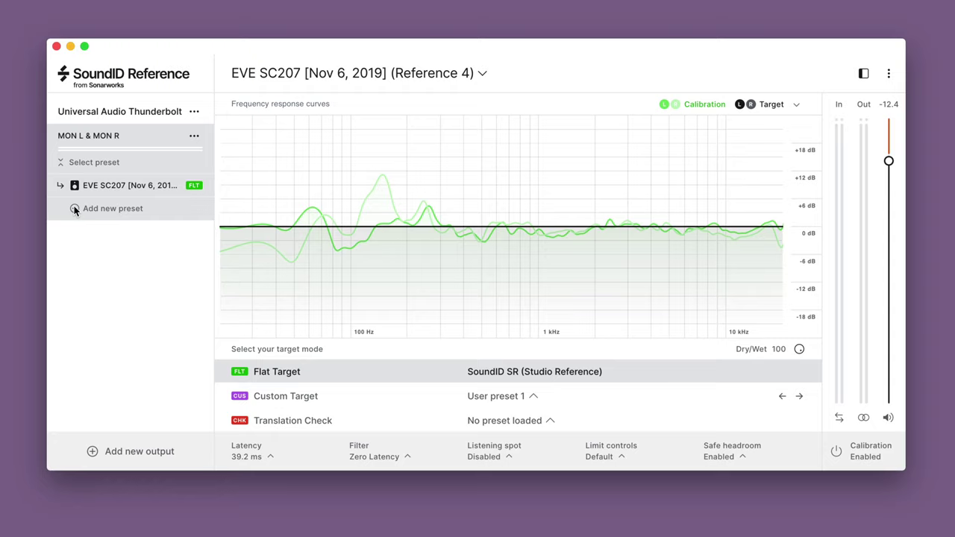
pyautogui.click(97, 209)
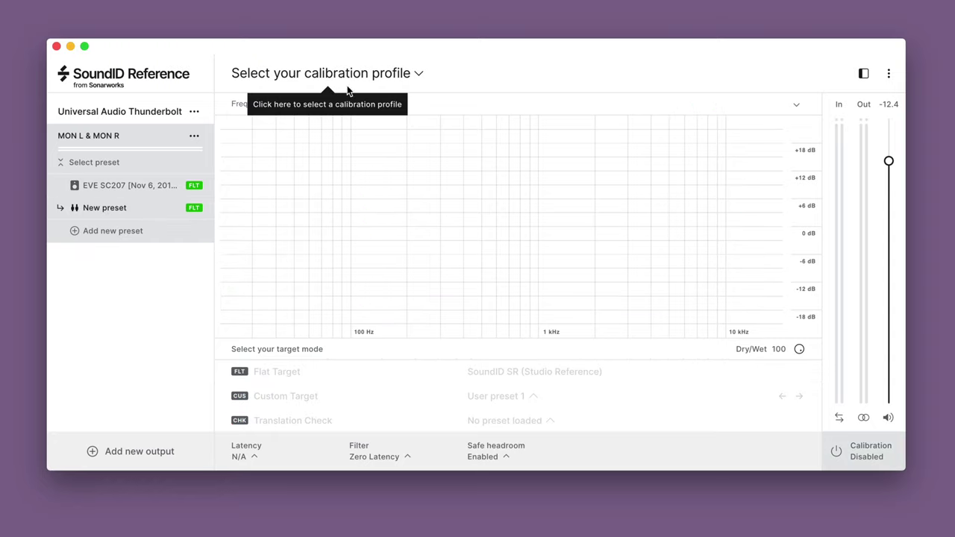
pyautogui.click(419, 73)
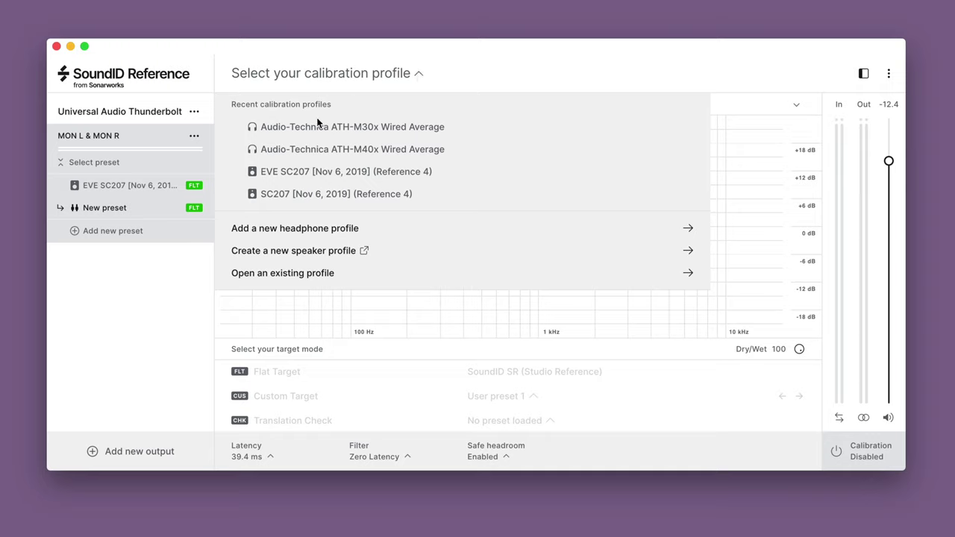
pyautogui.click(277, 230)
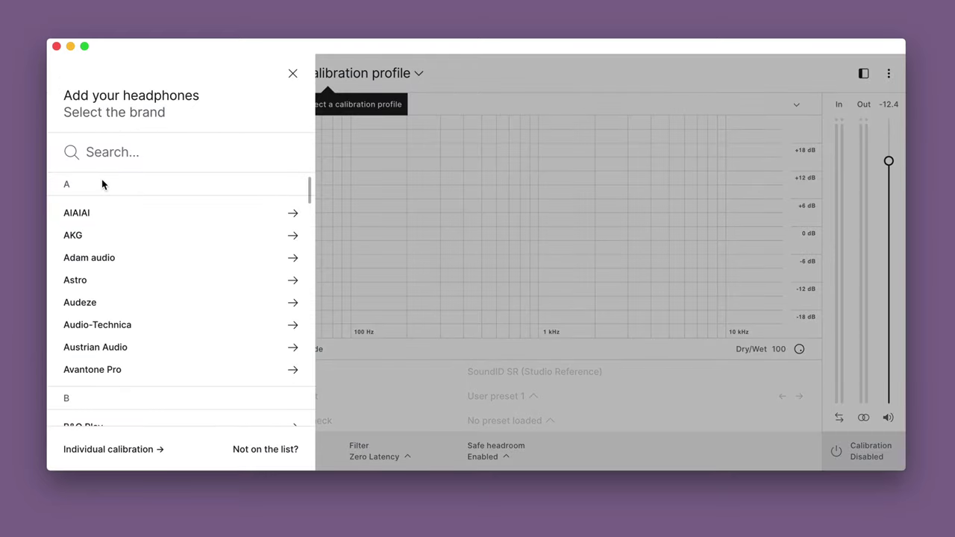
pyautogui.write('audio')
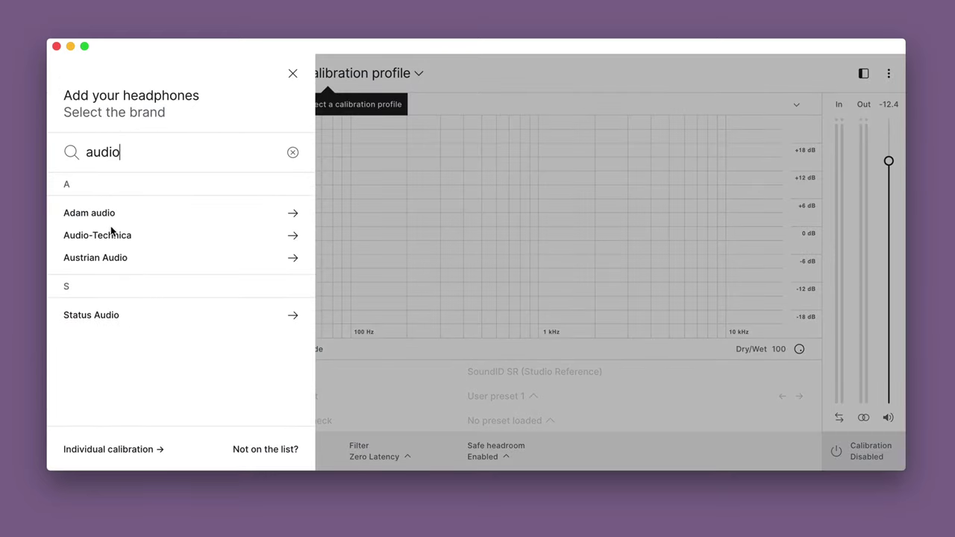
pyautogui.click(116, 235)
pyautogui.click(100, 303)
# Confirm the ATH-M30x wired headphones, then switch between the EVE SC207 and Audio-Technica presets to compare.
pyautogui.click(265, 450)
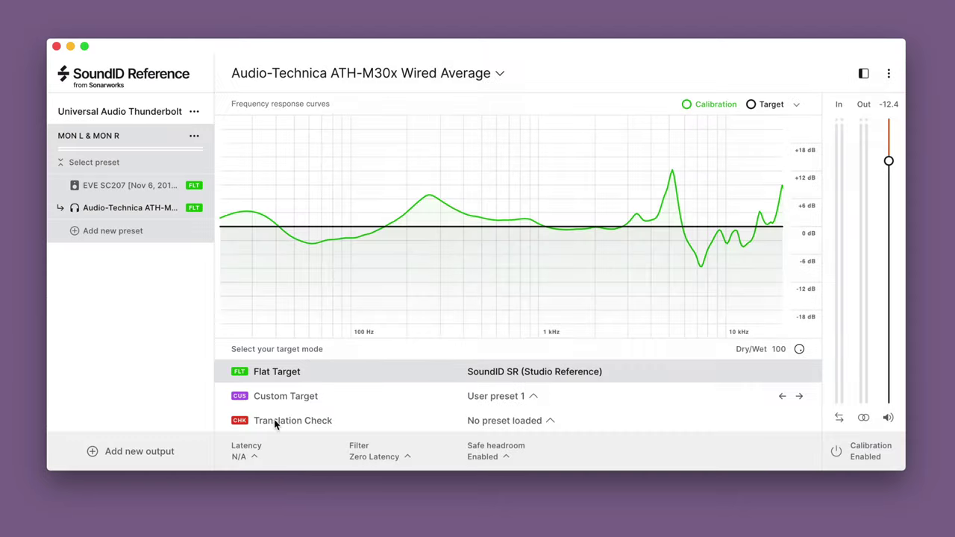
pyautogui.click(117, 185)
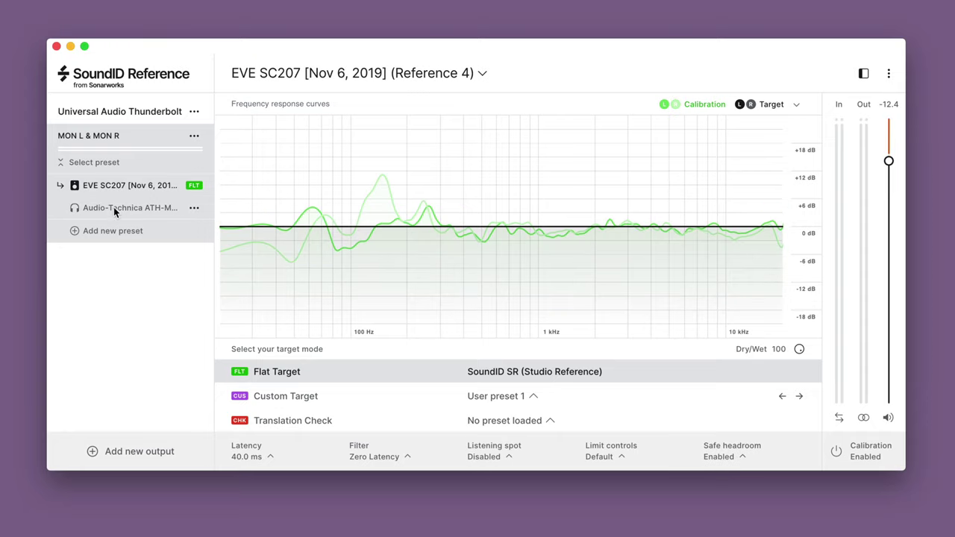
pyautogui.click(113, 207)
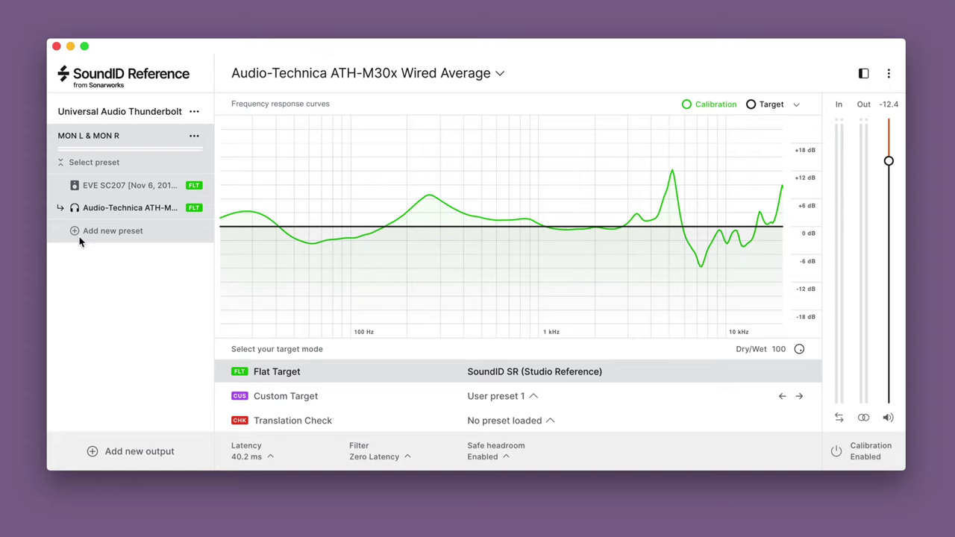
pyautogui.click(498, 73)
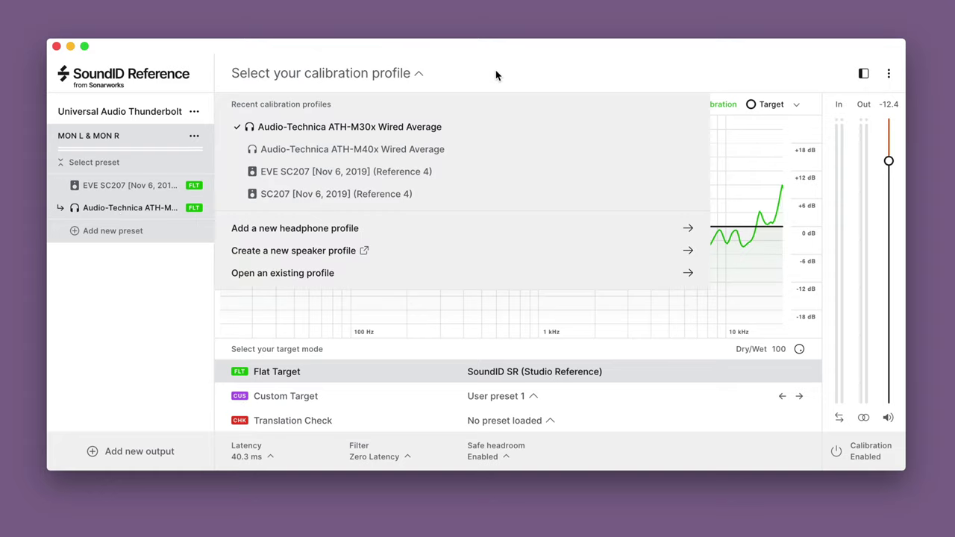
pyautogui.click(512, 67)
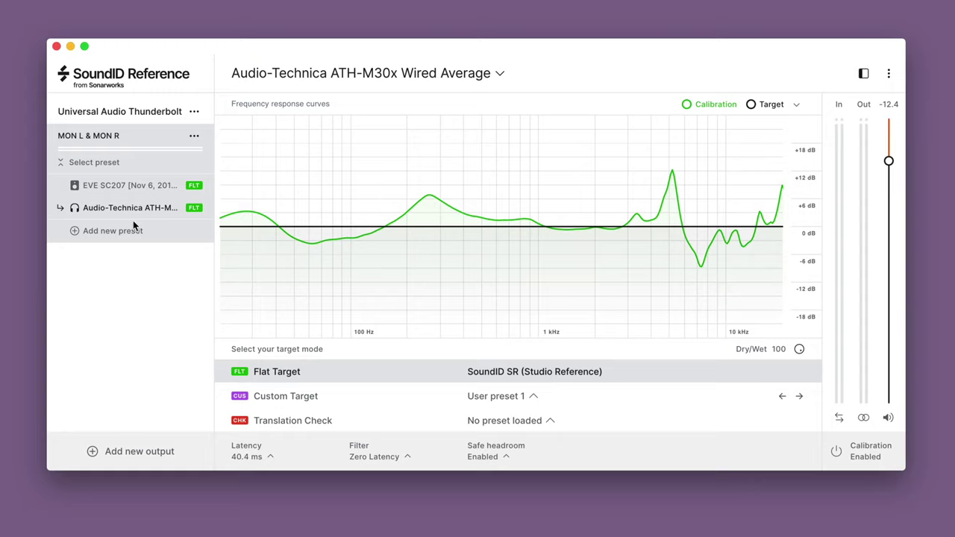
pyautogui.moveTo(175, 211)
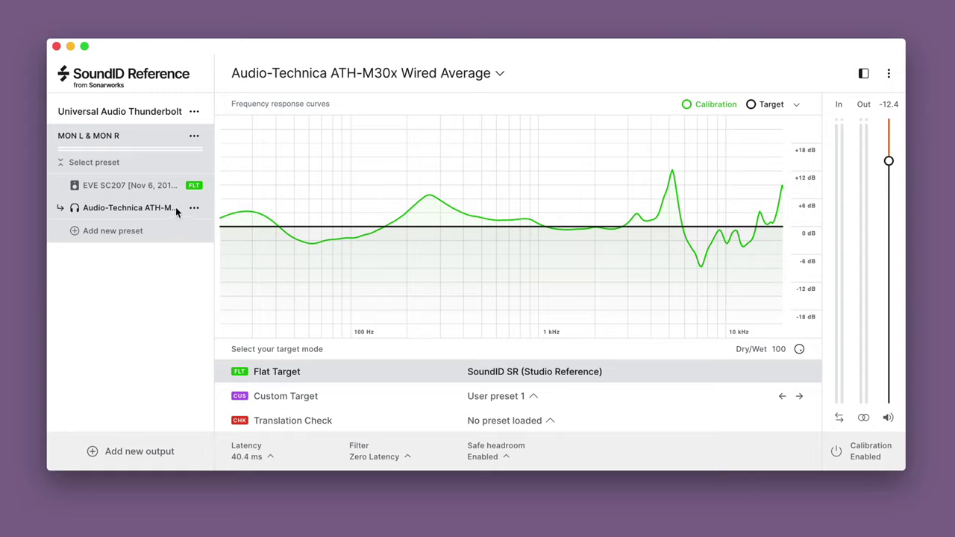
# Enable Translation Check and audition Car 1, Car 2 and Car 3, ending on Car 1.
pyautogui.click(239, 420)
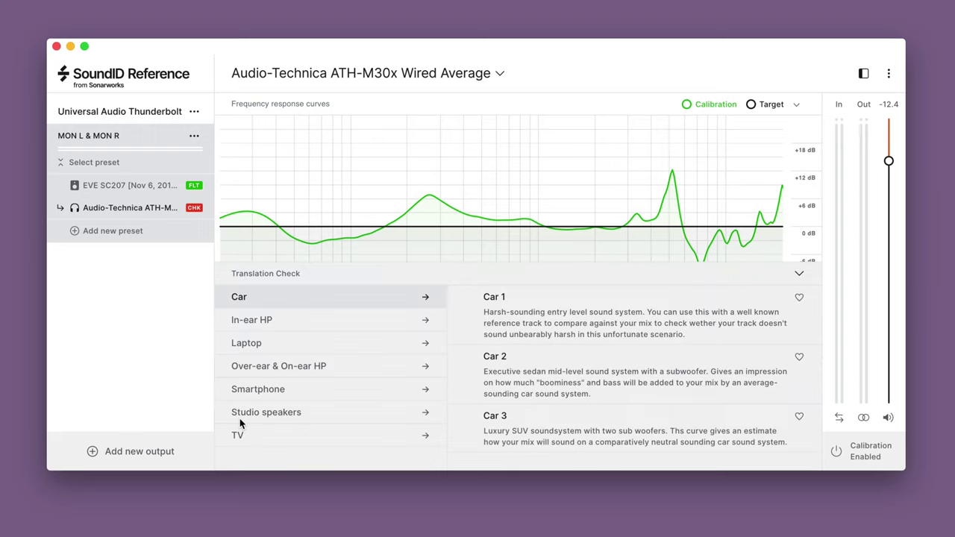
pyautogui.click(528, 305)
pyautogui.click(520, 369)
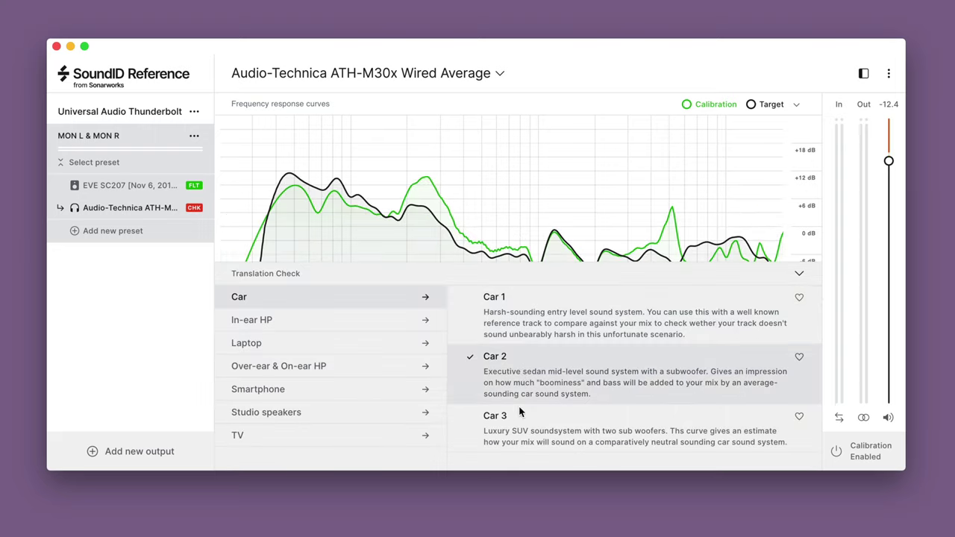
pyautogui.click(520, 431)
pyautogui.click(527, 321)
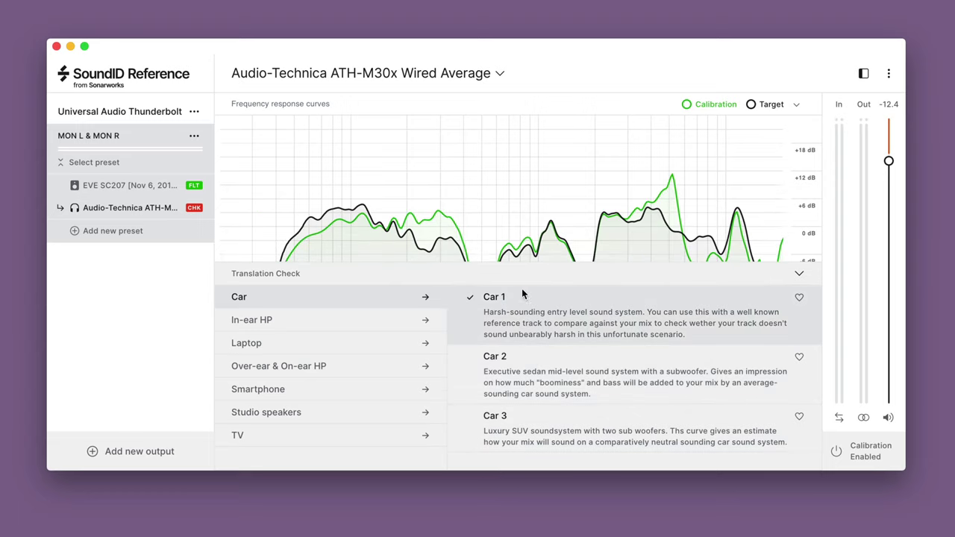
# Preview the in-ear, laptop and smartphone profiles, then set the headphone preset to Flat Target.
pyautogui.click(292, 322)
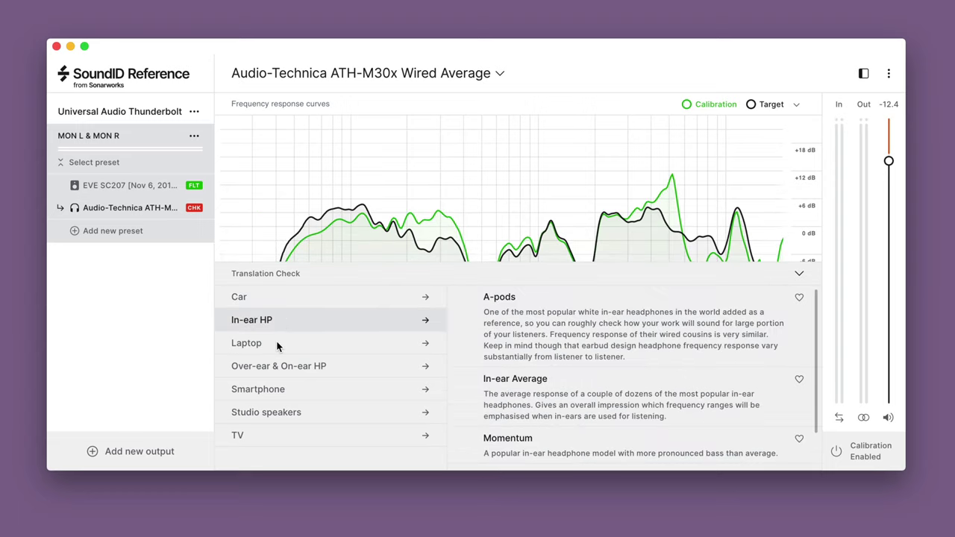
pyautogui.click(278, 342)
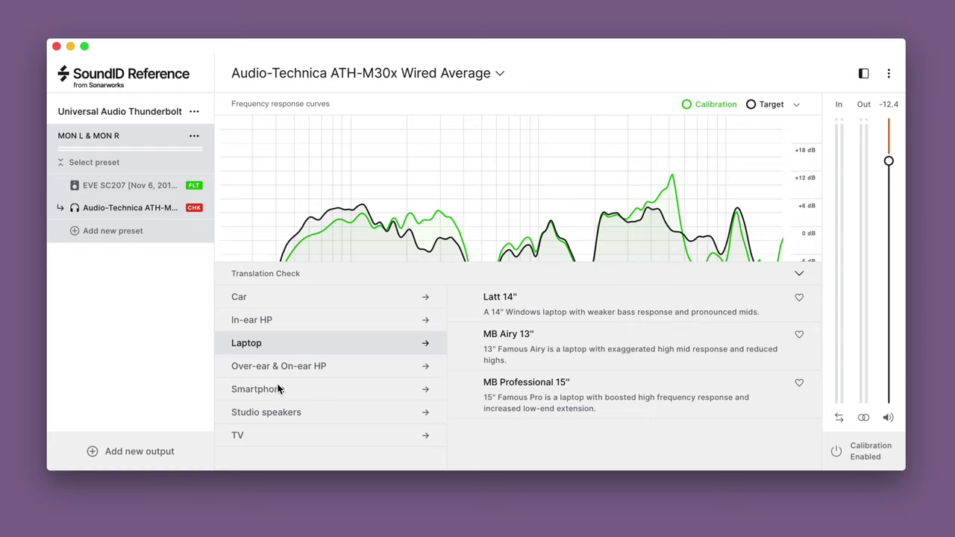
pyautogui.click(280, 390)
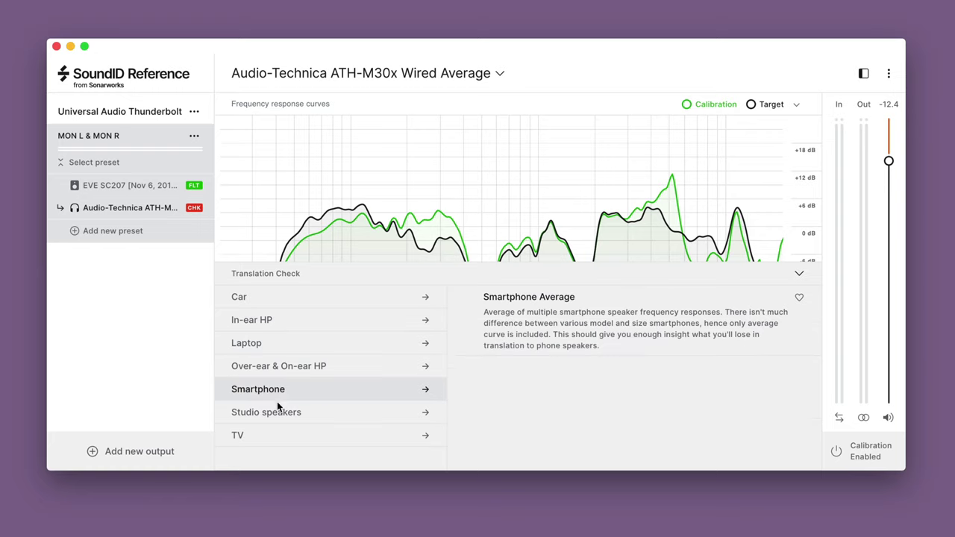
pyautogui.click(290, 296)
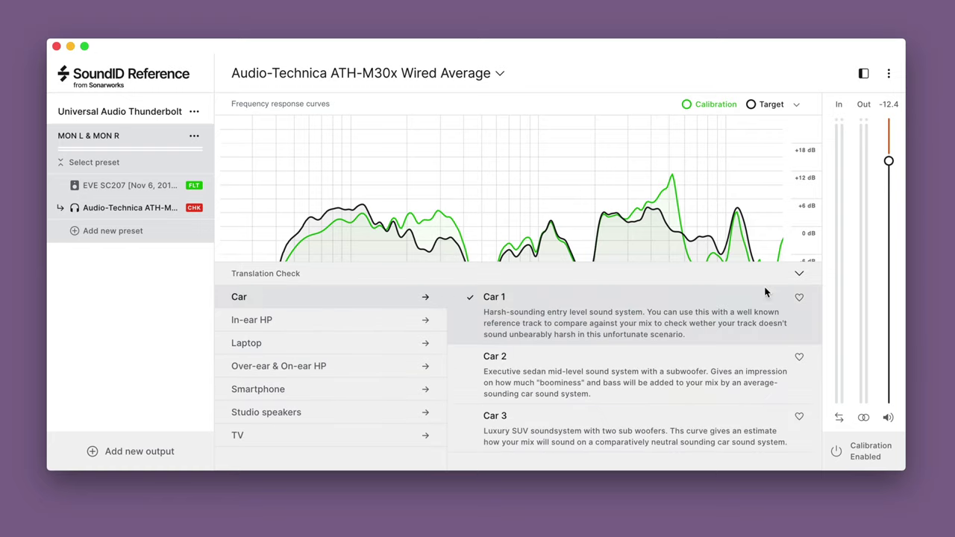
pyautogui.click(799, 273)
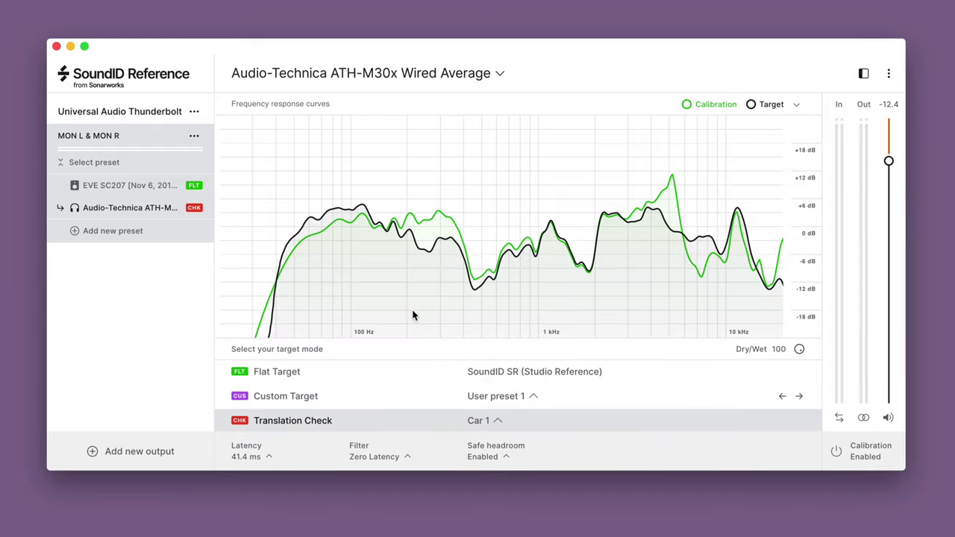
pyautogui.click(277, 374)
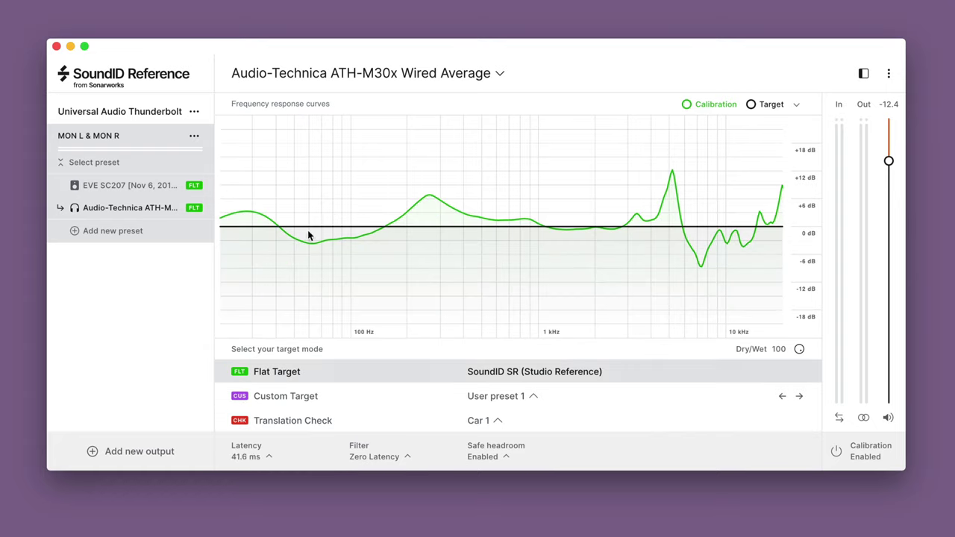
# Switch the EVE SC207 preset to a Custom Target with raised low and high shelves.
pyautogui.click(134, 185)
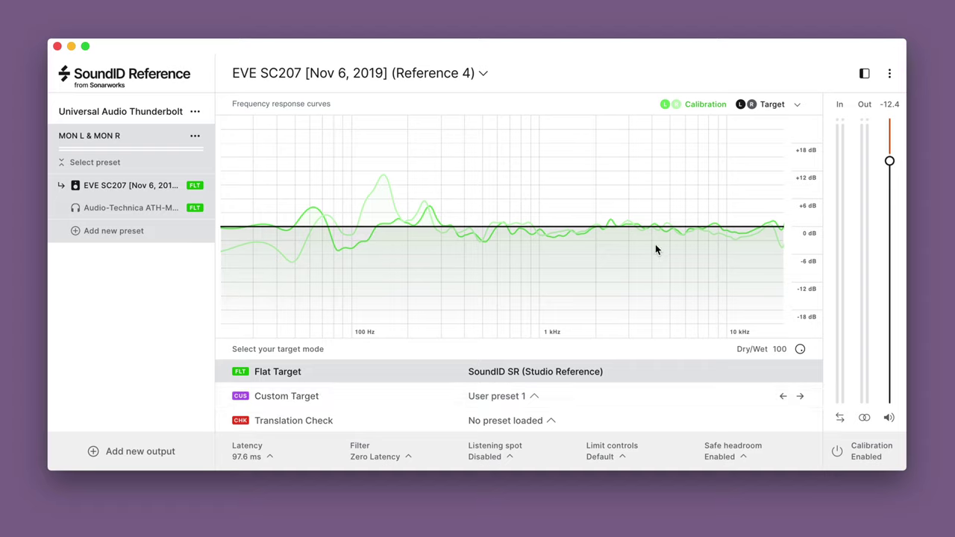
pyautogui.click(287, 398)
pyautogui.moveTo(299, 223); pyautogui.dragTo(307, 212)
pyautogui.moveTo(707, 226); pyautogui.dragTo(695, 209)
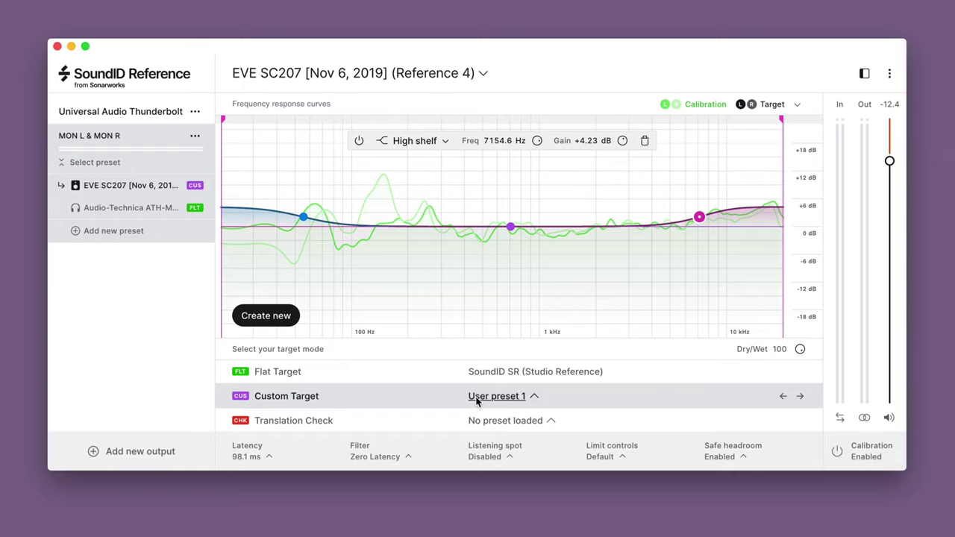
# Rename User preset 1 to 'Low and high boost'.
pyautogui.click(520, 397)
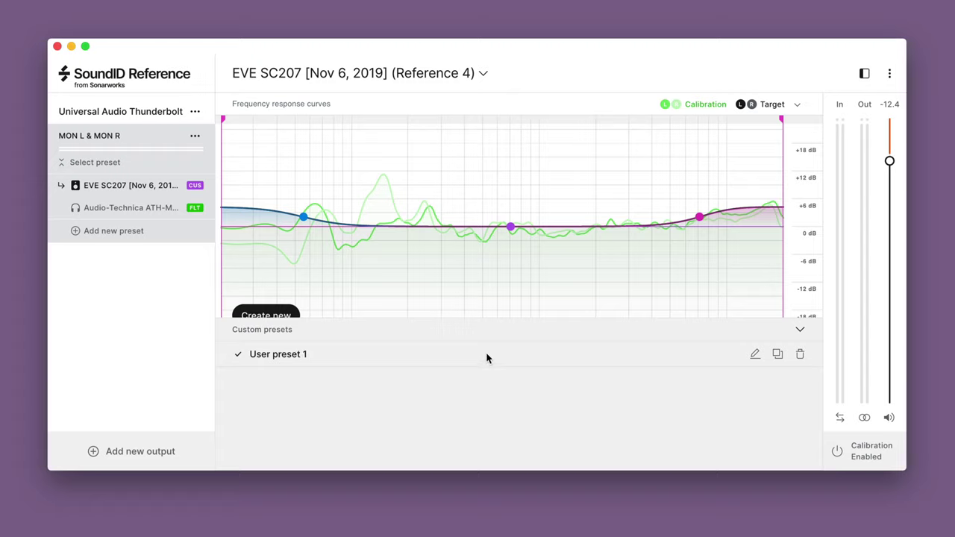
pyautogui.click(754, 354)
pyautogui.write('Low and high boost')
pyautogui.press('Return')
pyautogui.click(798, 330)
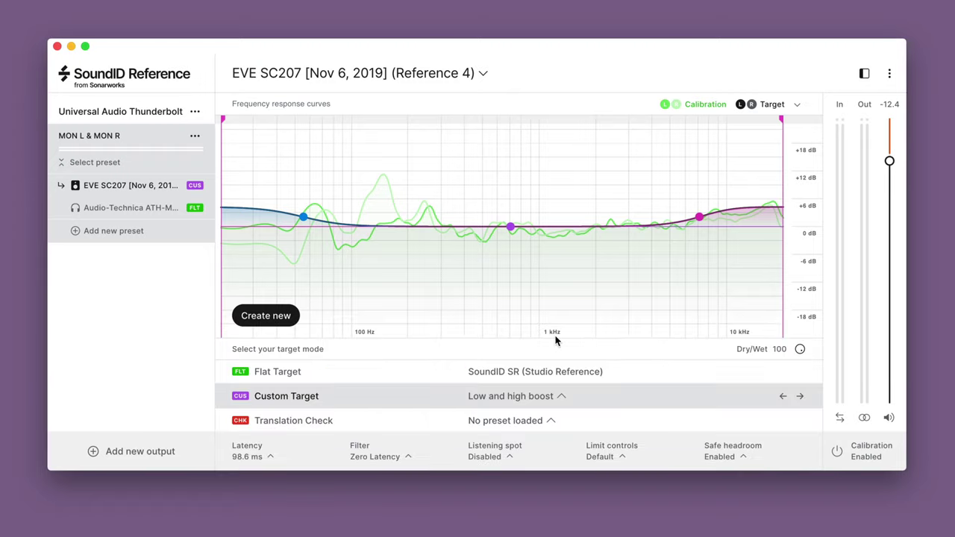
# Create a new custom target with a bell boost at 4000 Hz, +4 dB gain, Q 1.5.
pyautogui.click(265, 315)
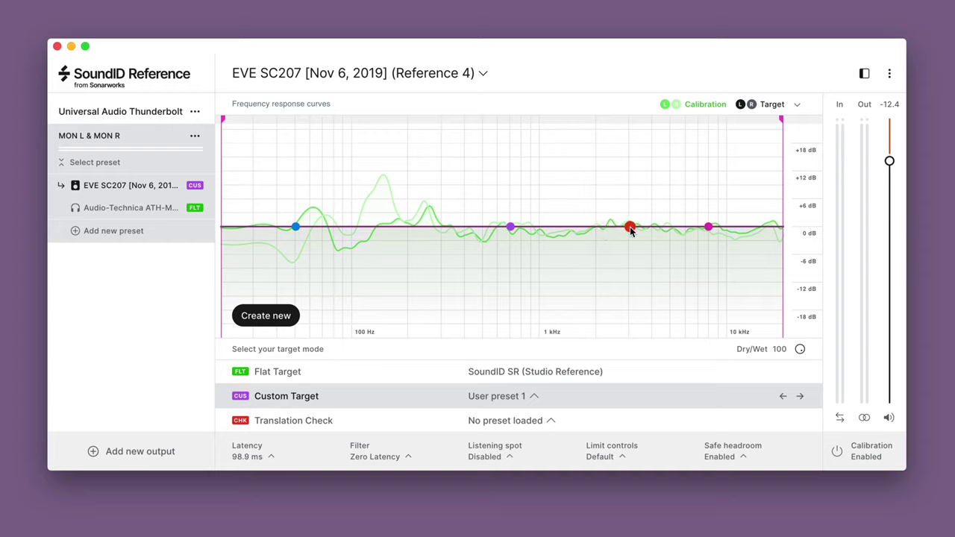
pyautogui.moveTo(630, 227); pyautogui.dragTo(636, 215)
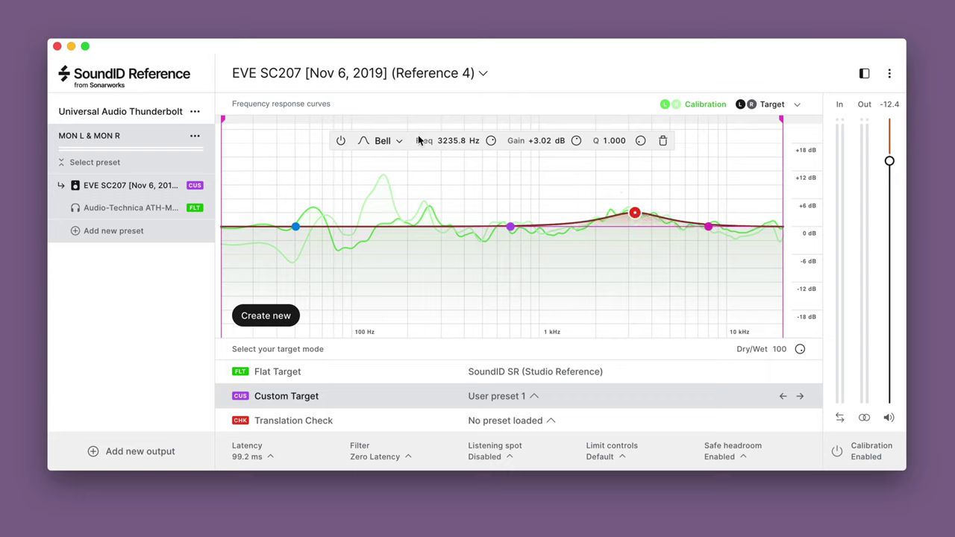
pyautogui.click(448, 140)
pyautogui.write('4000')
pyautogui.press('Return')
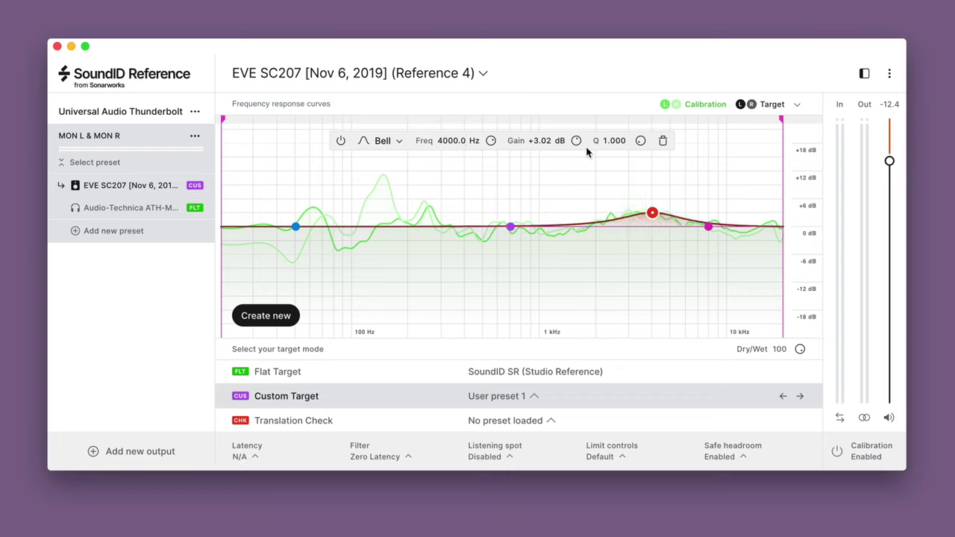
pyautogui.click(535, 140)
pyautogui.write('4')
pyautogui.press('Return')
pyautogui.click(613, 140)
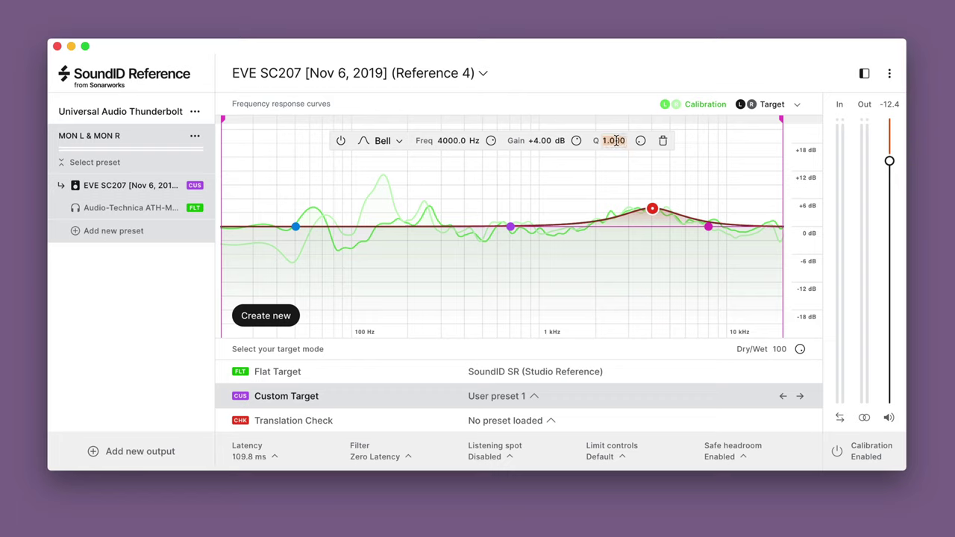
pyautogui.write('1.5')
pyautogui.press('Return')
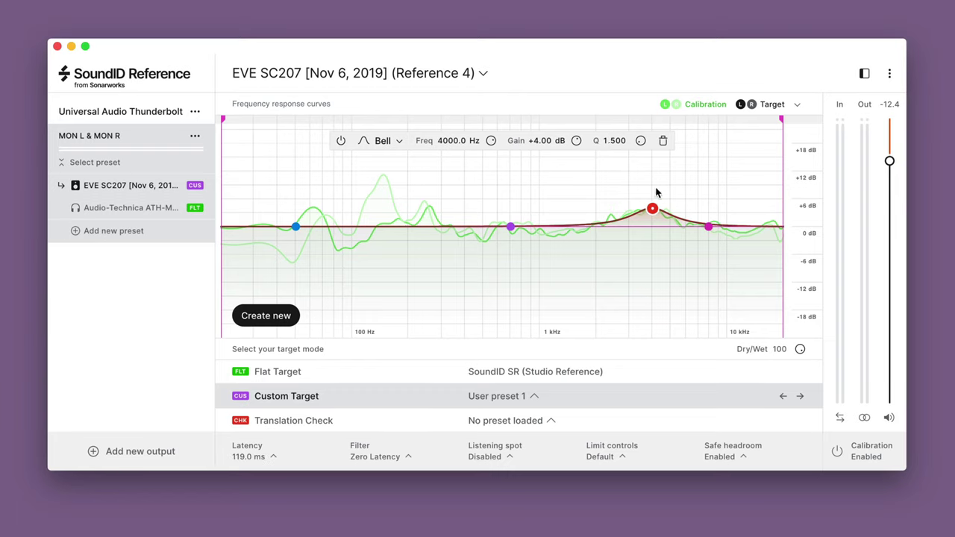
# Toggle between Flat Target and Custom Target to compare, ending on the custom bell boost.
pyautogui.click(275, 373)
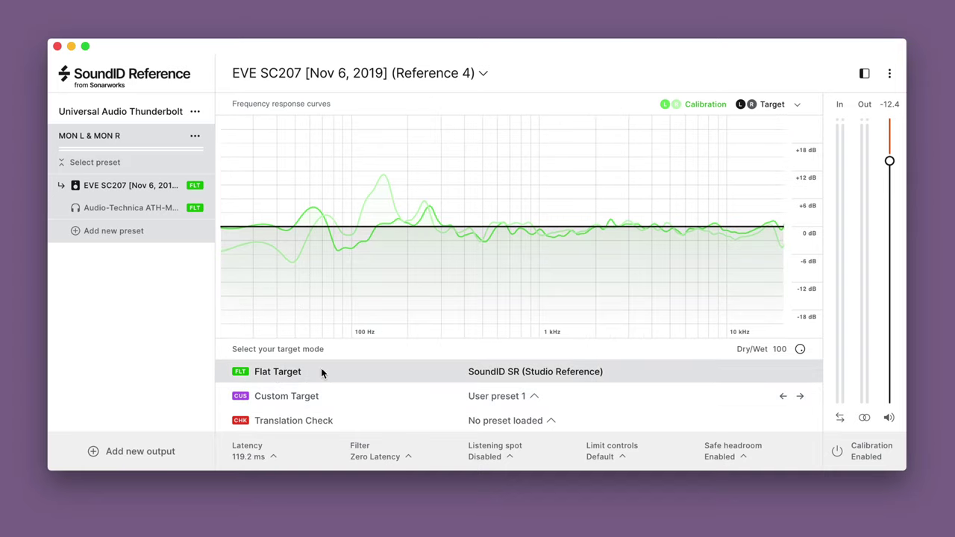
pyautogui.click(294, 396)
pyautogui.click(280, 373)
pyautogui.click(298, 397)
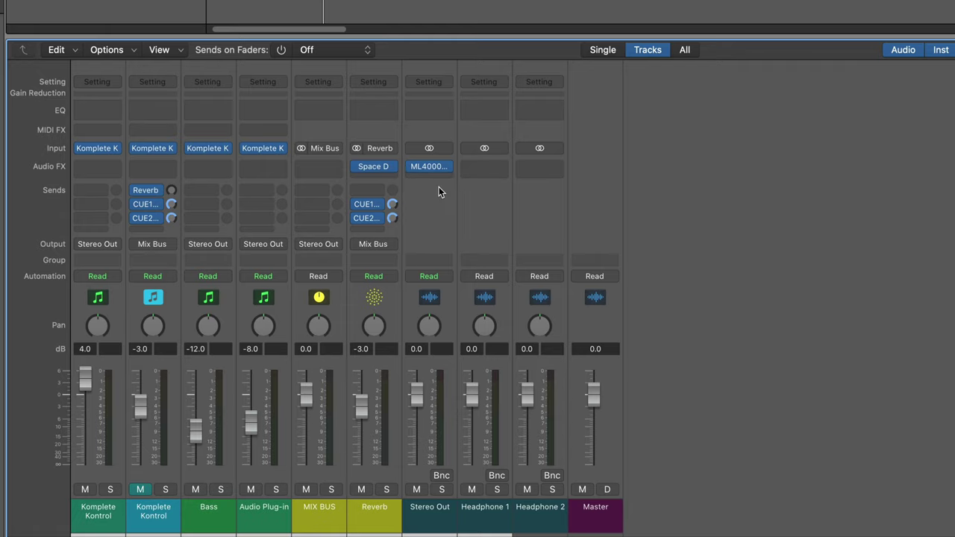
# In Logic Pro audio device preferences, choose SoundID Reference as output and Universal Audio Thunderbolt as input.
pyautogui.press('super+comma')
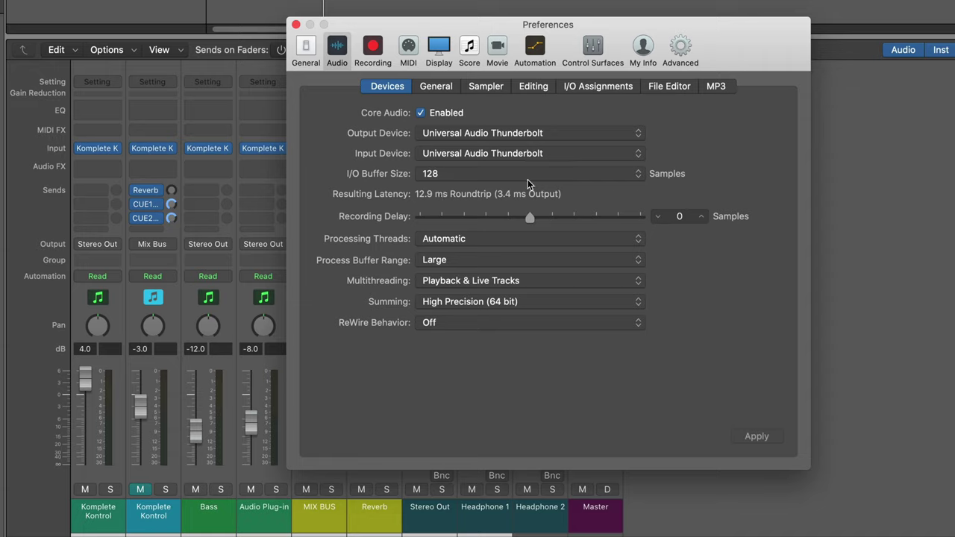
pyautogui.click(494, 135)
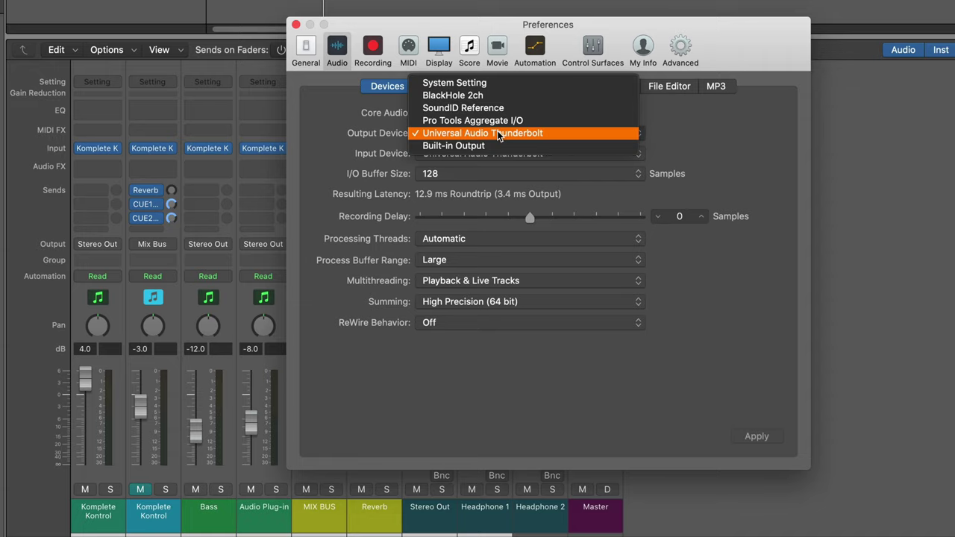
pyautogui.click(463, 109)
pyautogui.click(455, 155)
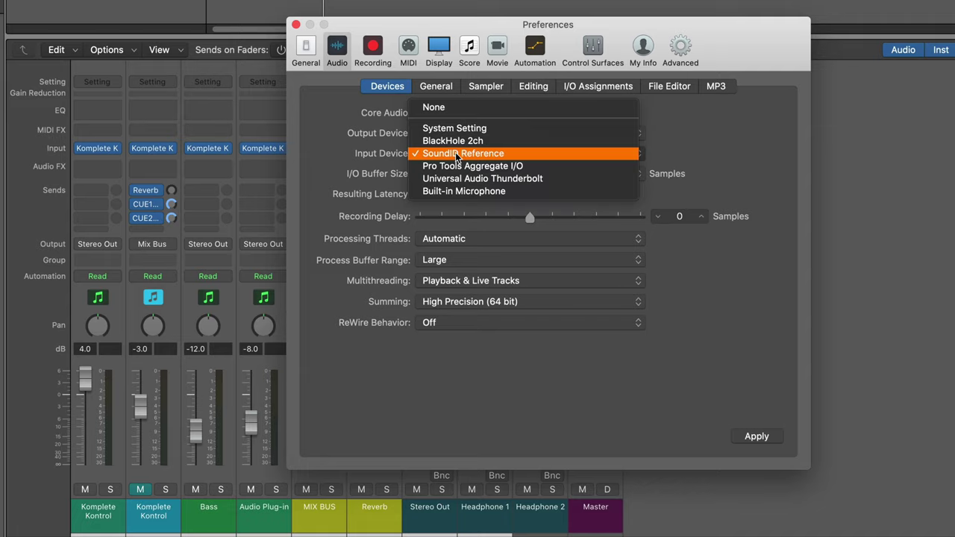
pyautogui.click(456, 177)
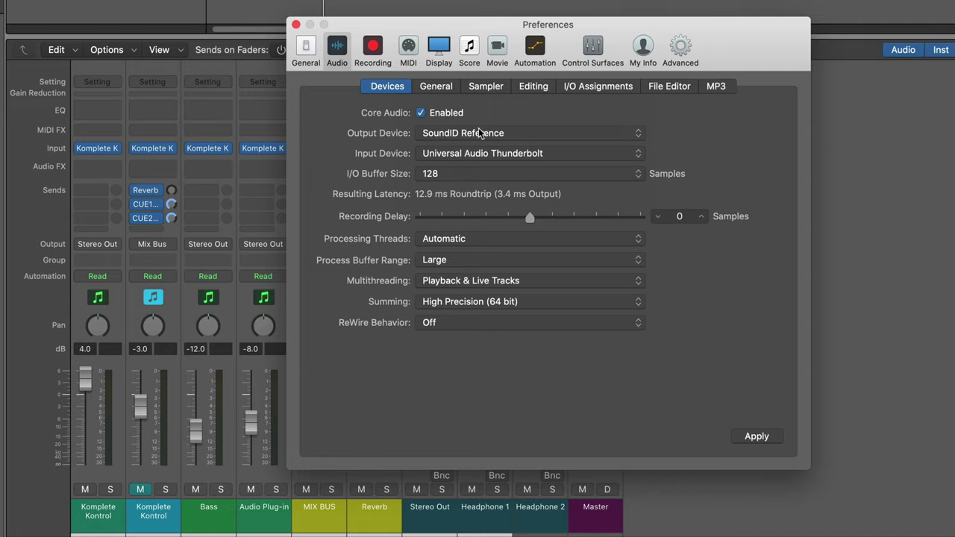